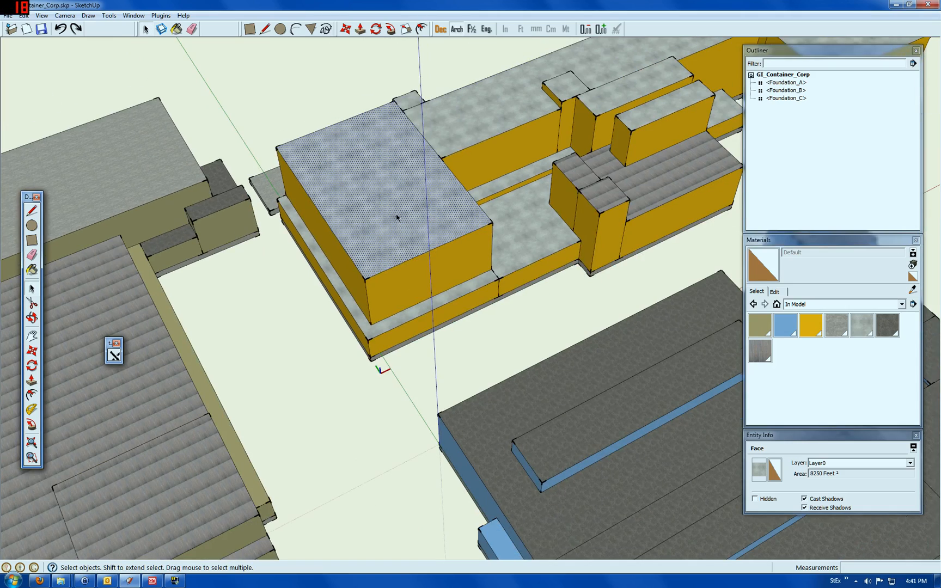
# Step: Examine the roof surfaces and roof materials of the blue and khaki buildings up close
pyautogui.scroll(5, 531, 428)
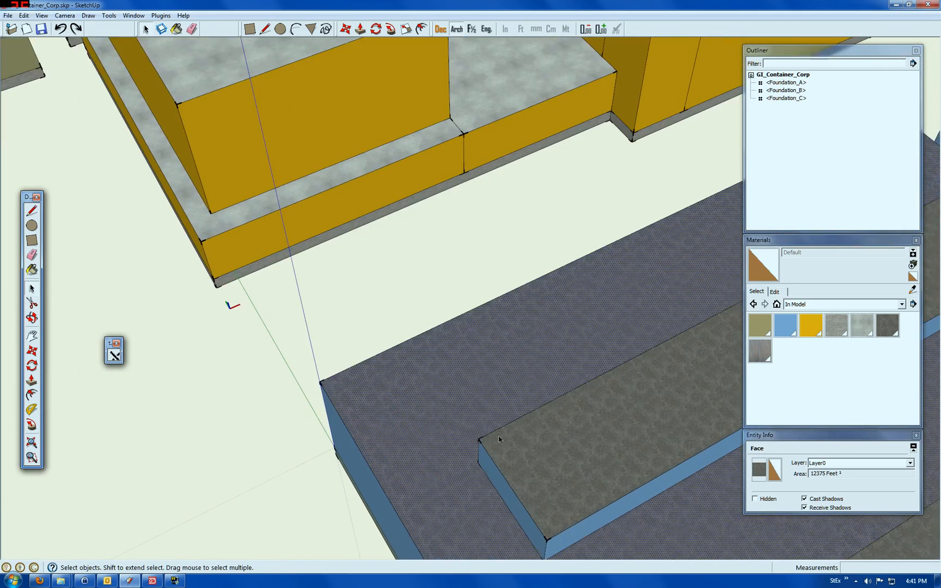
pyautogui.click(459, 410)
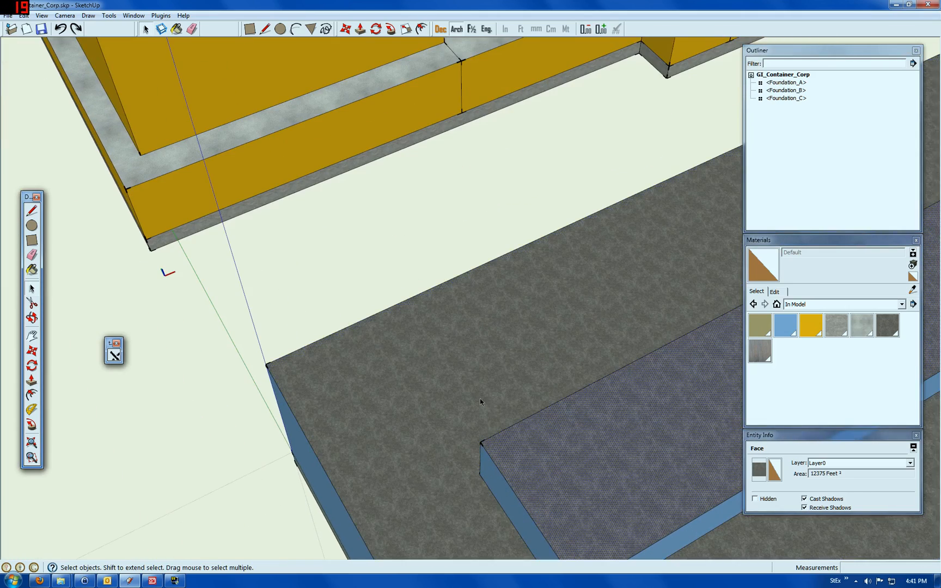
pyautogui.scroll(-6, 478, 354)
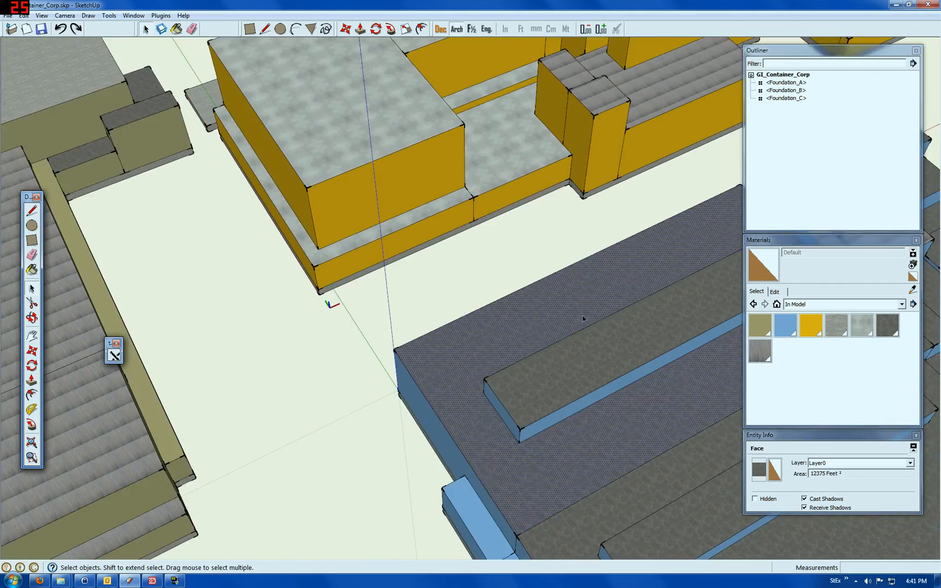
pyautogui.scroll(2, 263, 391)
pyautogui.scroll(5, 235, 412)
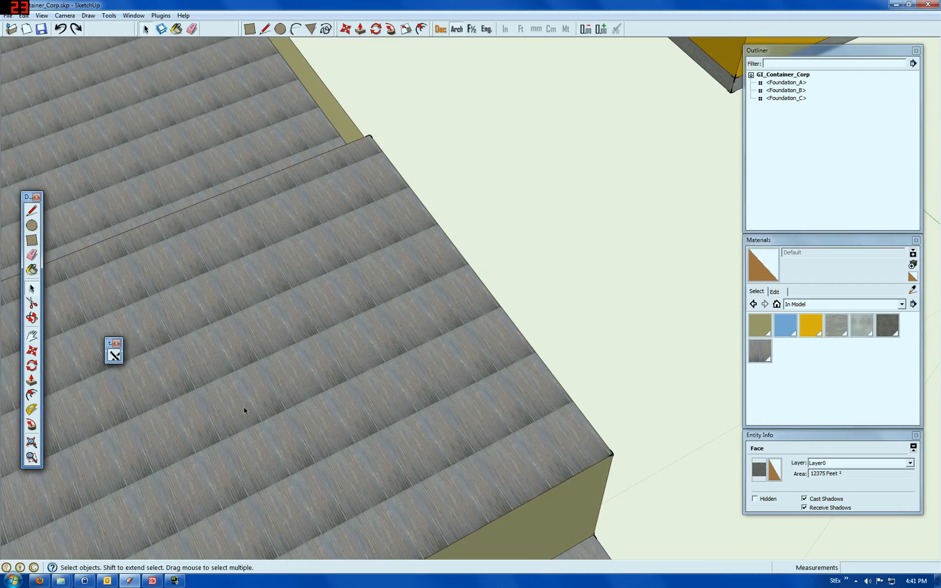
pyautogui.click(305, 377)
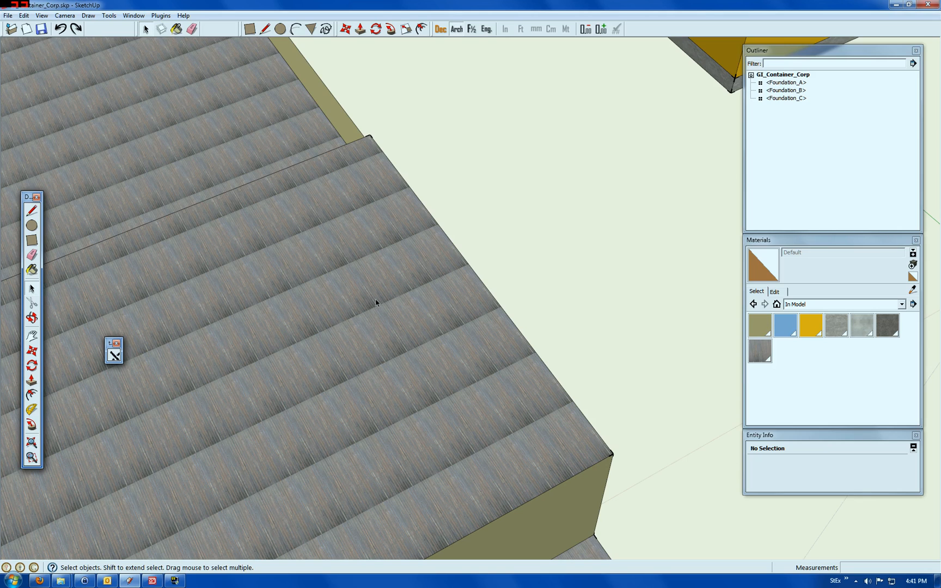
pyautogui.scroll(-1, 378, 296)
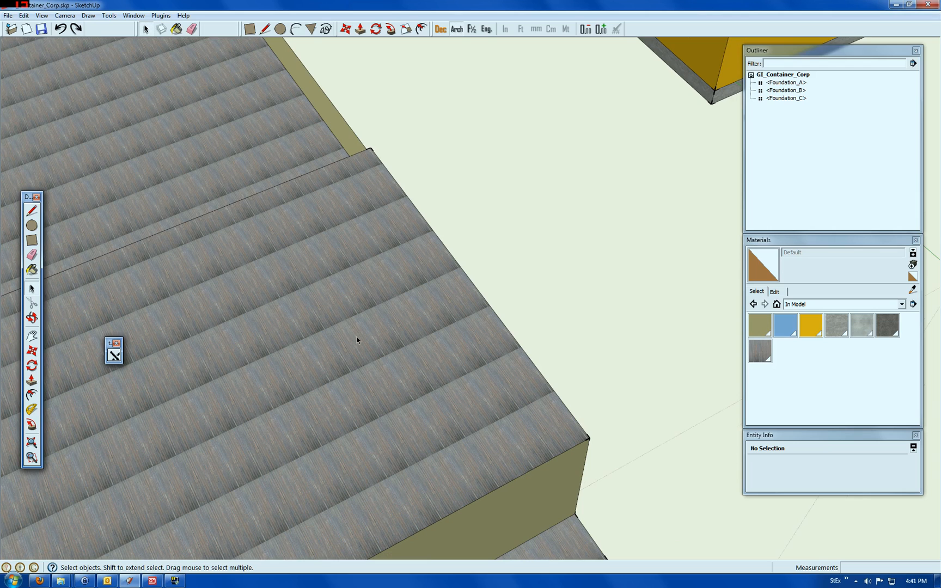
pyautogui.scroll(2, 383, 348)
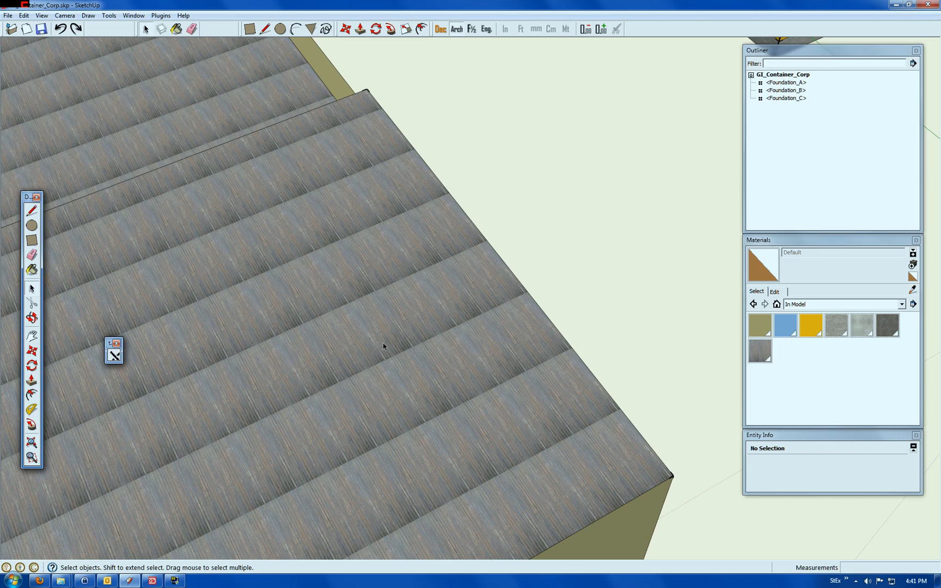
pyautogui.scroll(-6, 392, 354)
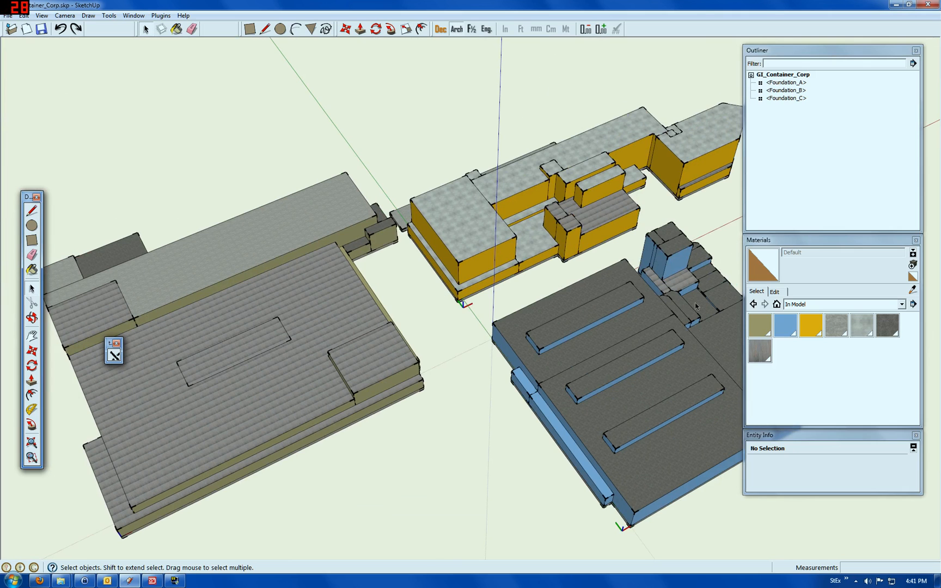
pyautogui.scroll(8, 690, 282)
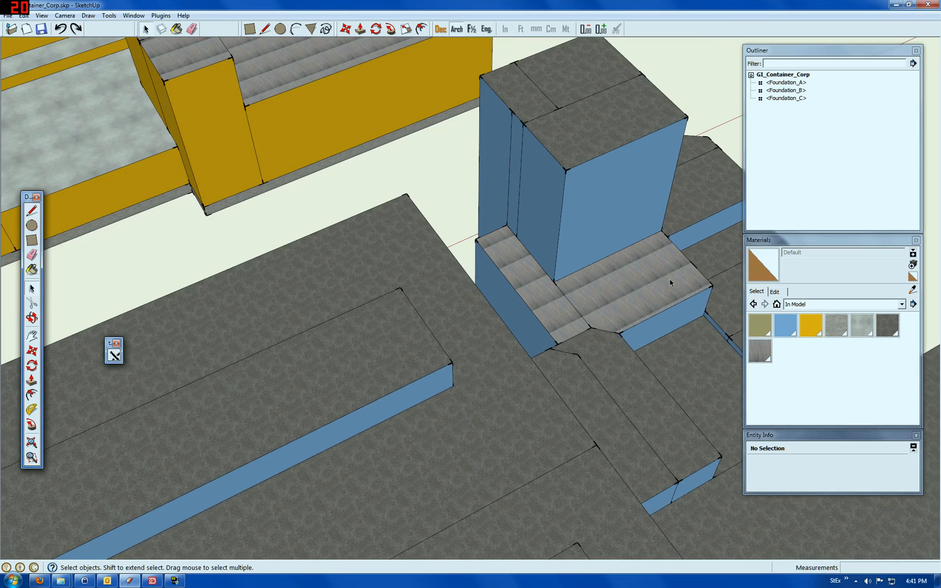
pyautogui.click(564, 299)
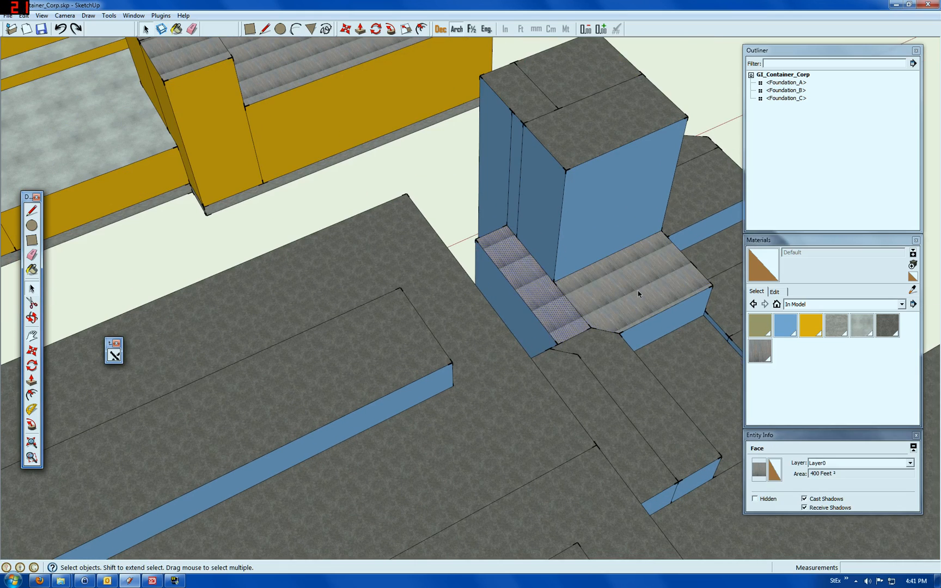
# Step: Select the large concrete roof face of the tall yellow block at the building's end
pyautogui.scroll(-4, 637, 292)
pyautogui.rightClick(467, 45)
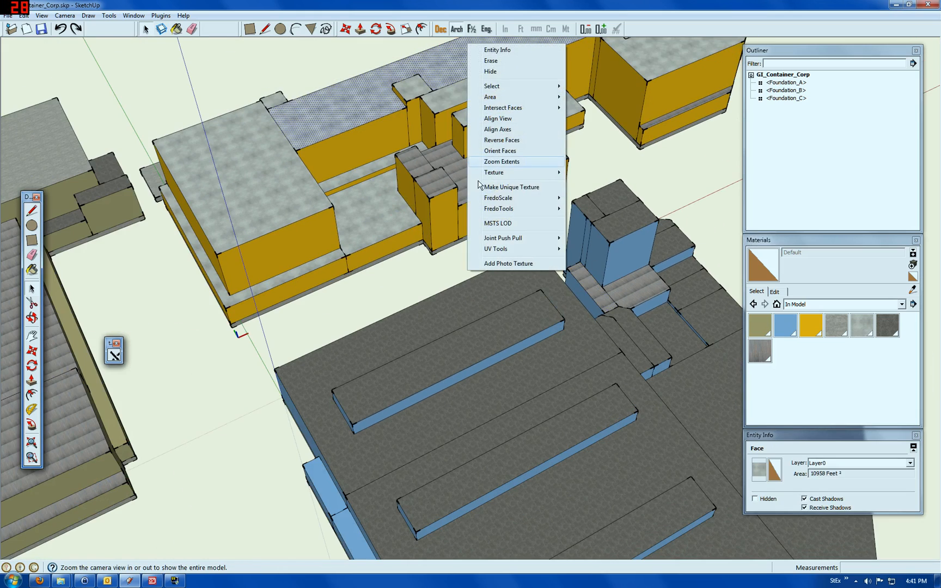
pyautogui.click(295, 345)
pyautogui.click(259, 209)
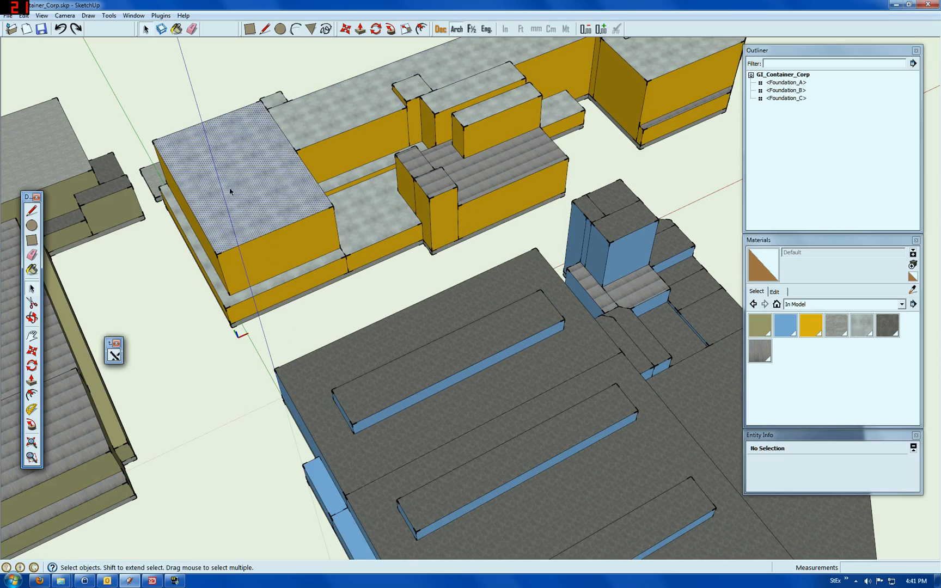
pyautogui.scroll(3, 226, 167)
pyautogui.scroll(-3, 232, 161)
pyautogui.scroll(3, 256, 168)
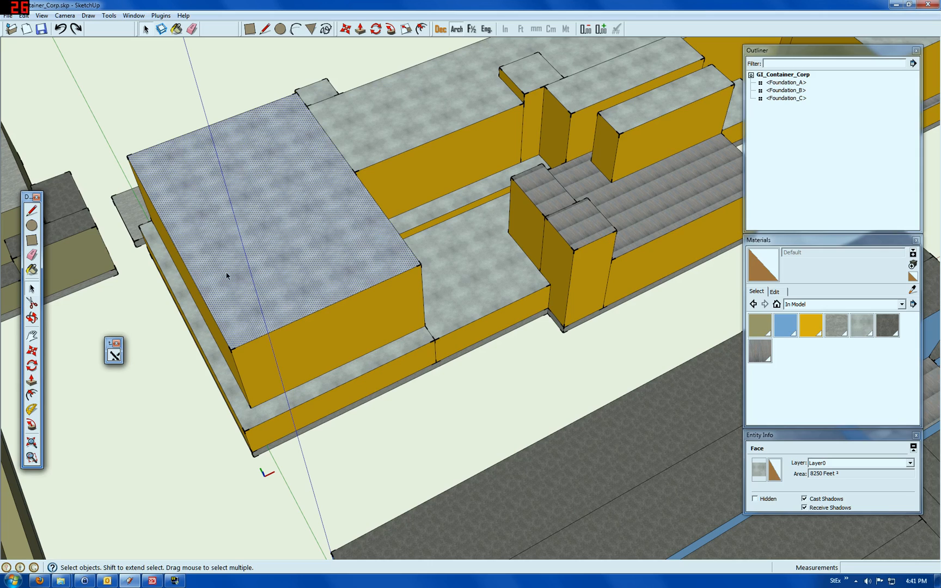
pyautogui.click(259, 337)
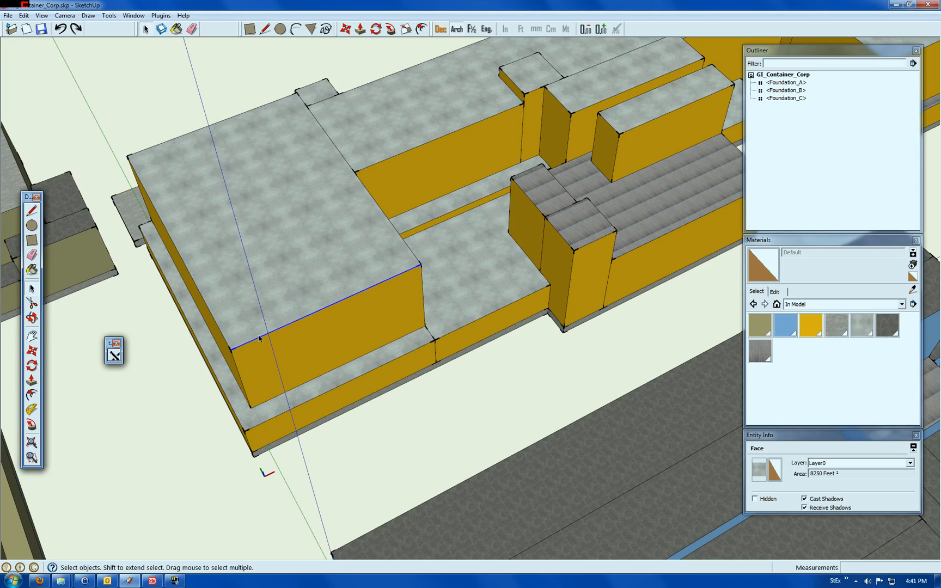
pyautogui.click(206, 308)
pyautogui.click(290, 246)
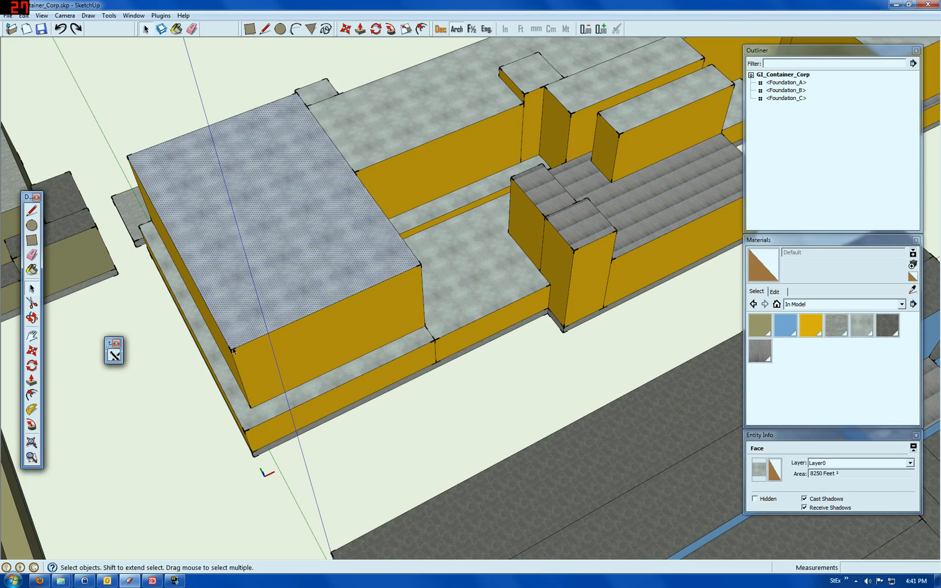
# Step: Switch to Container_Corp.cpt in PHOTO-PAINT, view the plan at 100% to check the heater building's parapet markings, and return to SketchUp
pyautogui.moveTo(153, 581)
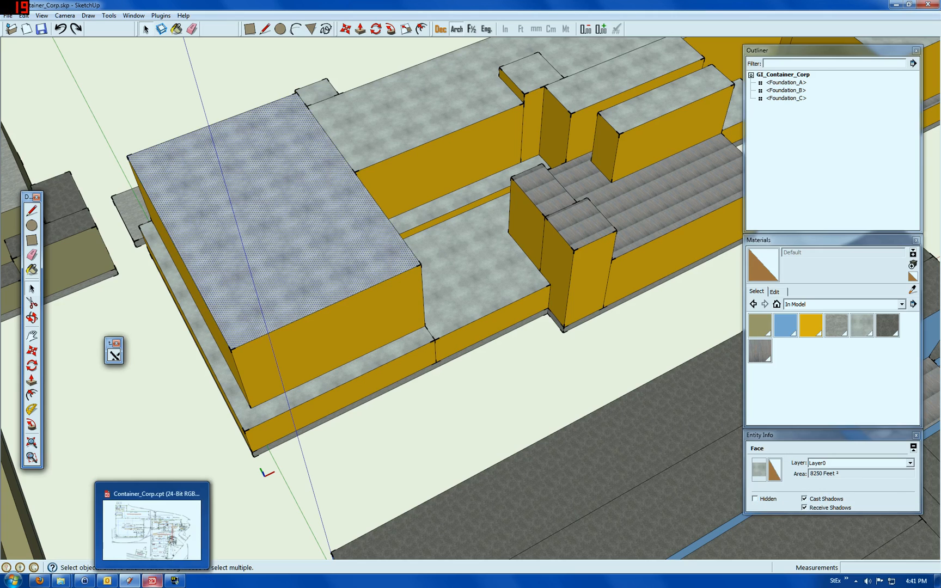
pyautogui.click(153, 582)
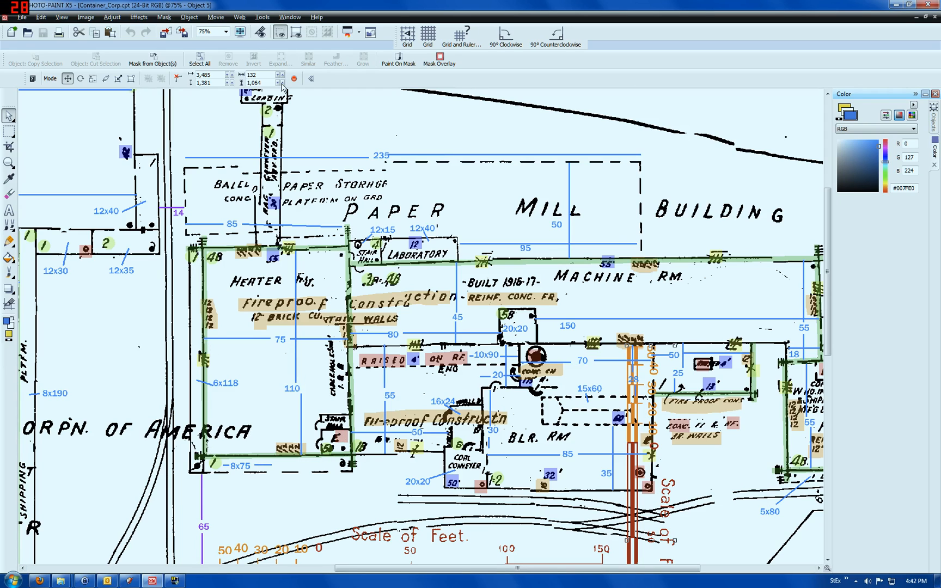
pyautogui.click(226, 32)
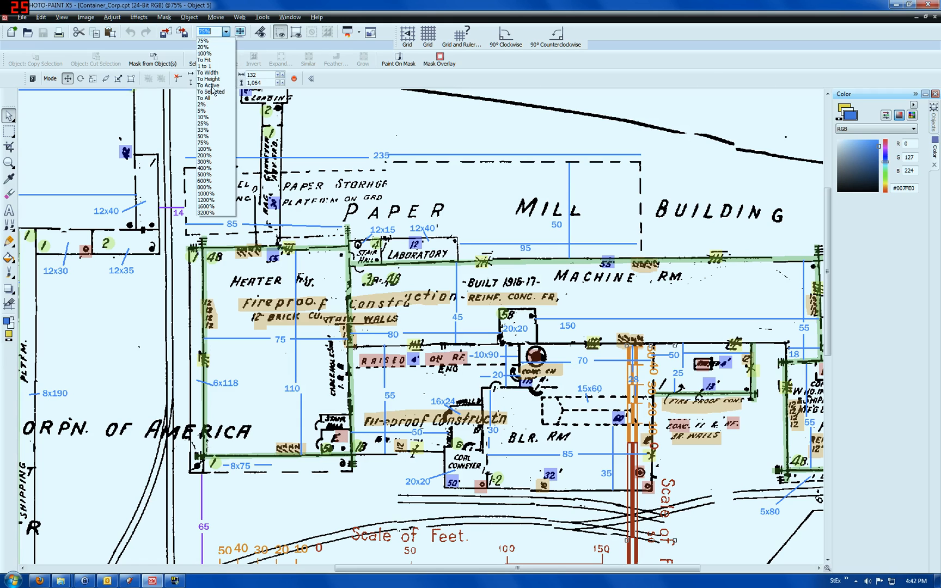
pyautogui.click(204, 149)
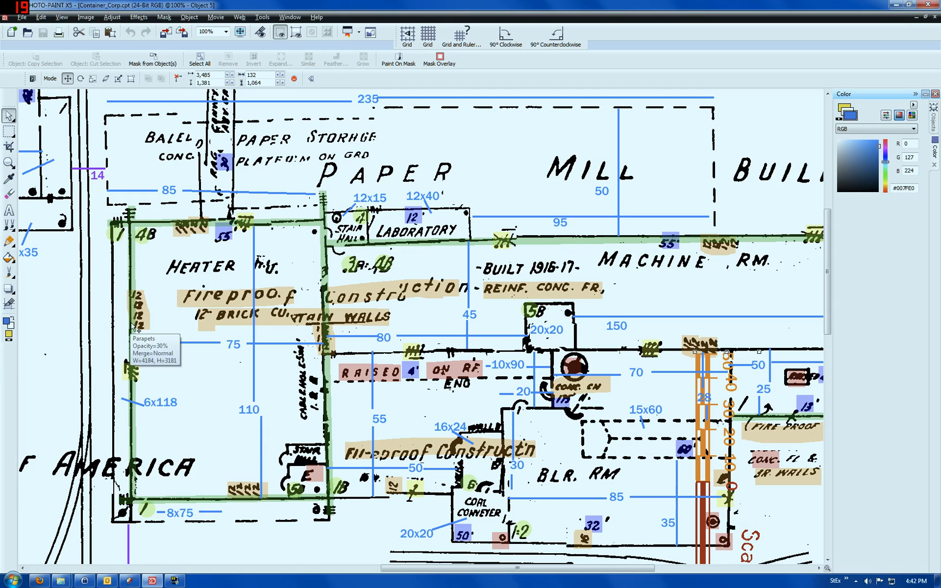
pyautogui.click(896, 4)
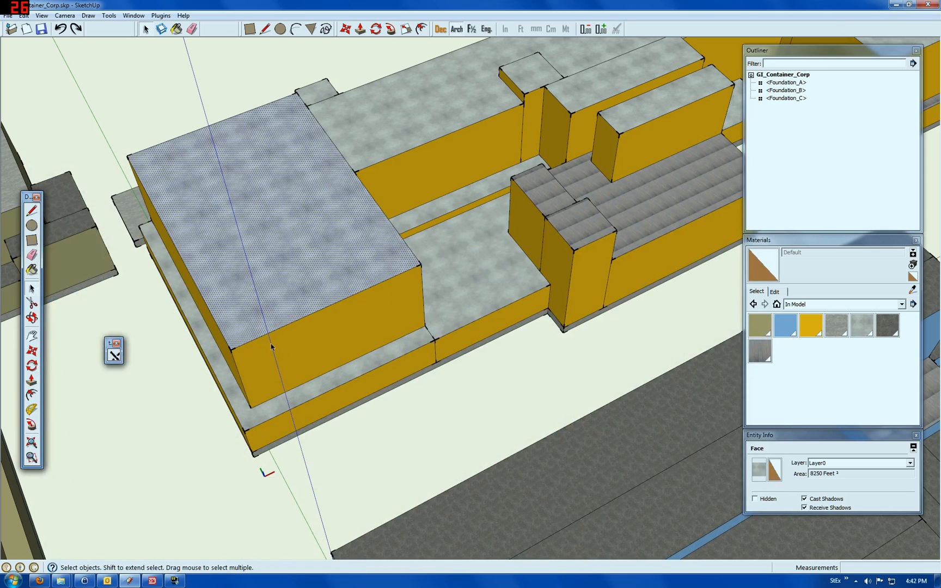
# Step: Offset the selected roof face's outline inward by 12 inches to outline a parapet
pyautogui.click(33, 394)
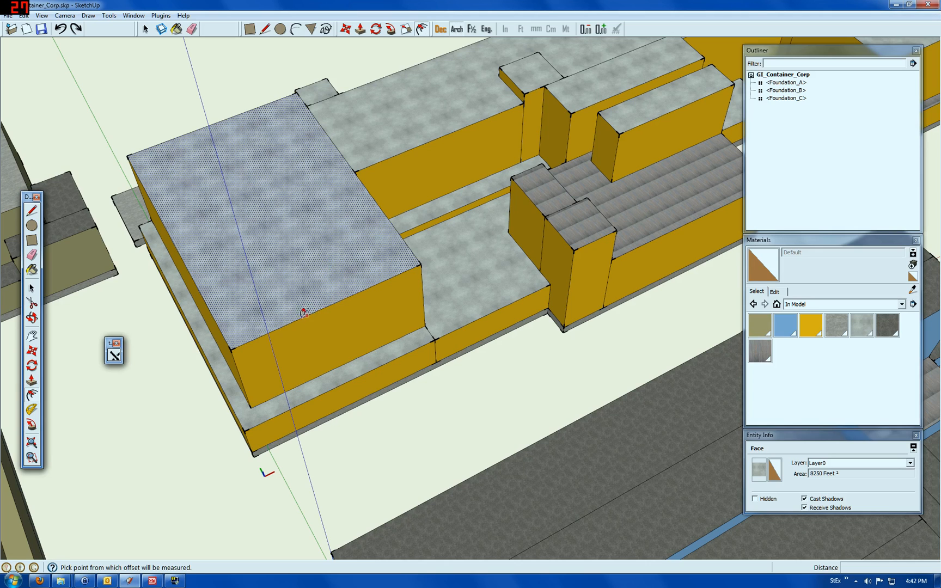
pyautogui.scroll(5, 299, 316)
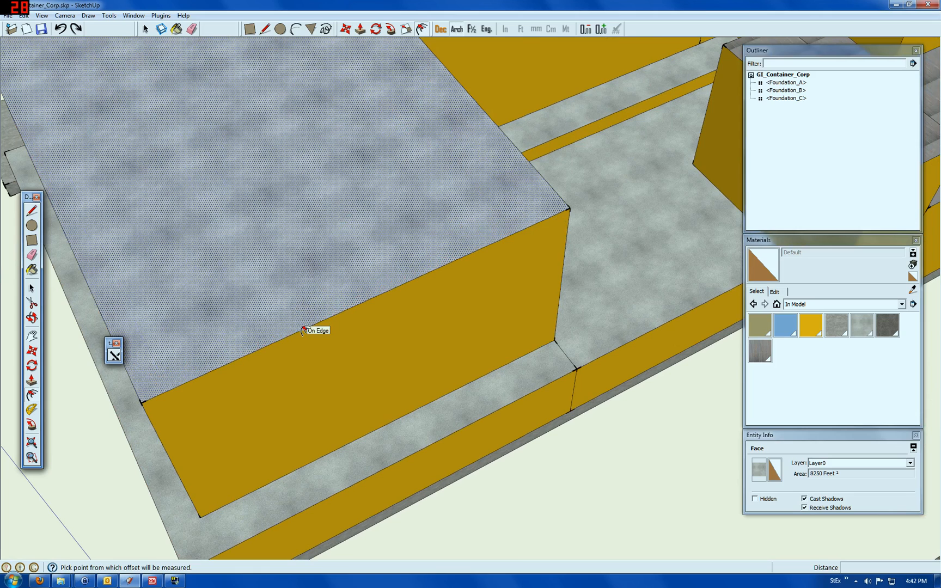
pyautogui.click(304, 329)
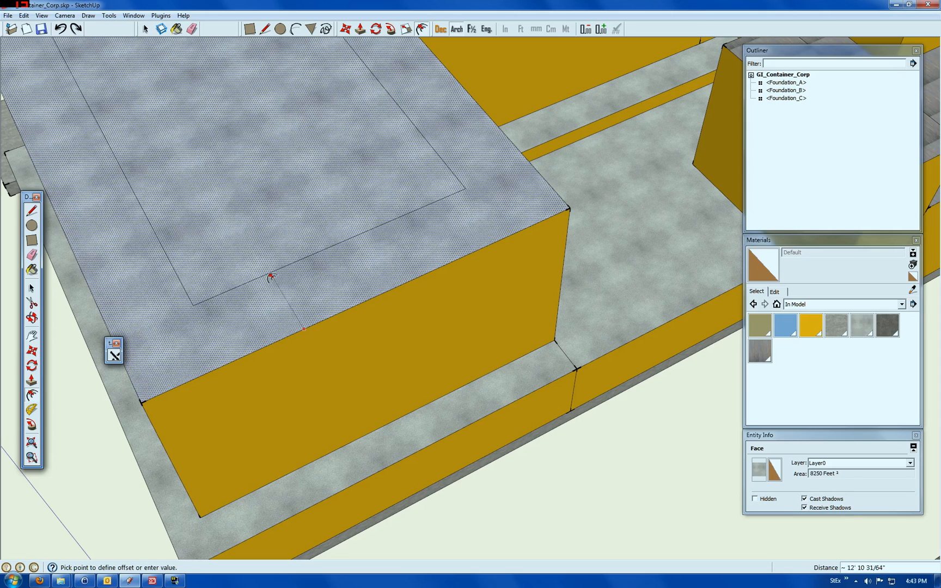
pyautogui.click(271, 277)
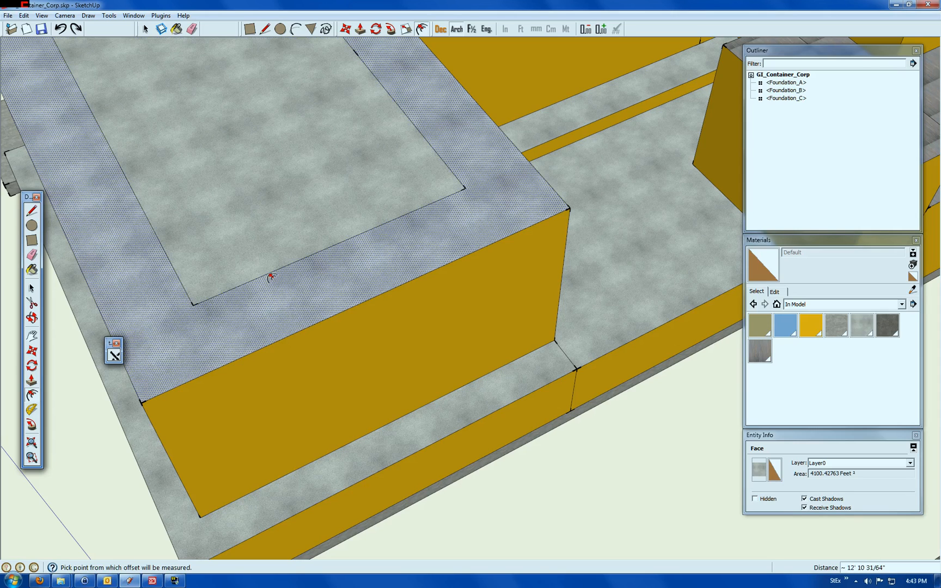
pyautogui.write('12')
pyautogui.press('Return')
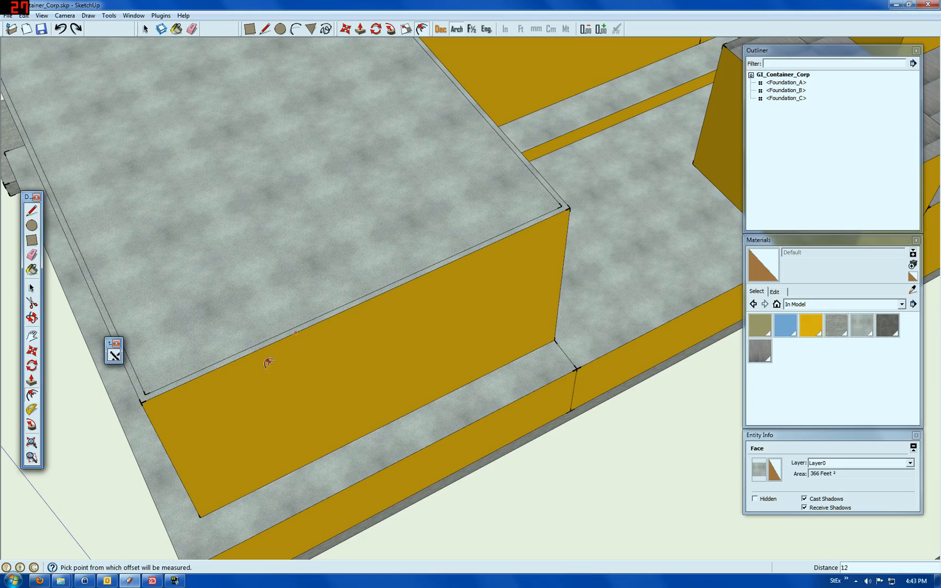
# Step: Paint the narrow border strip around the roof with the SLW_WFEX_Yellow material
pyautogui.click(32, 289)
pyautogui.scroll(-2, 227, 279)
pyautogui.scroll(5, 167, 333)
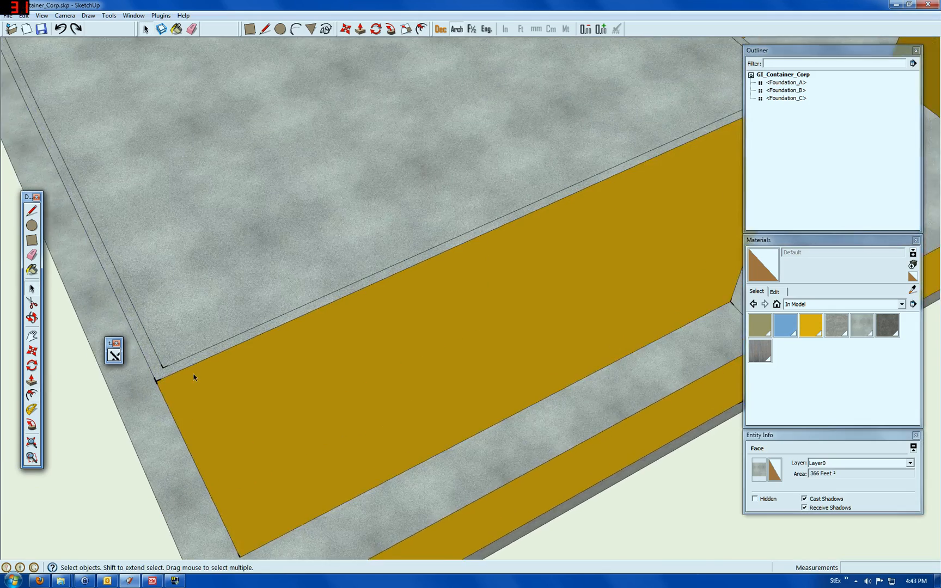
pyautogui.scroll(-2, 519, 248)
pyautogui.hotkey('ctrl', 't')
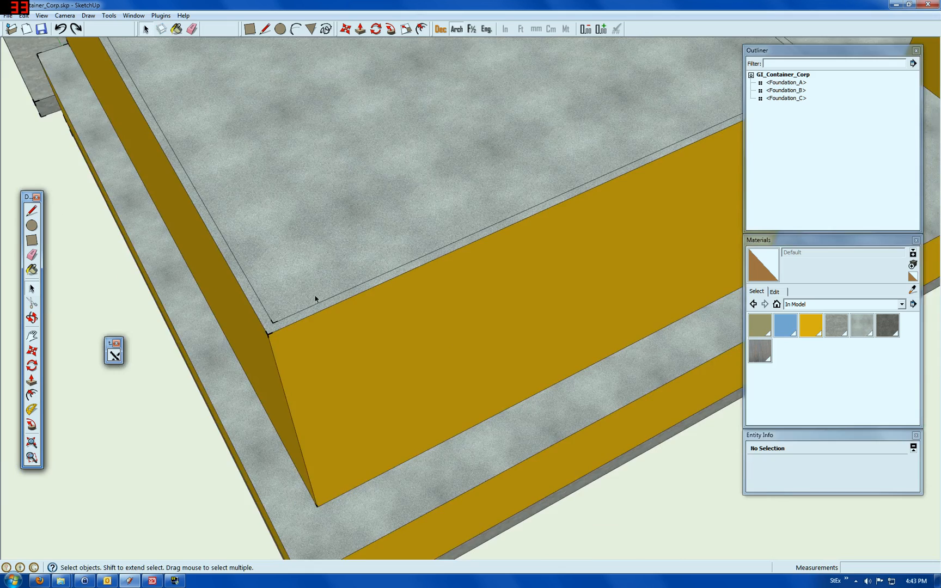
pyautogui.scroll(4, 316, 296)
pyautogui.click(227, 366)
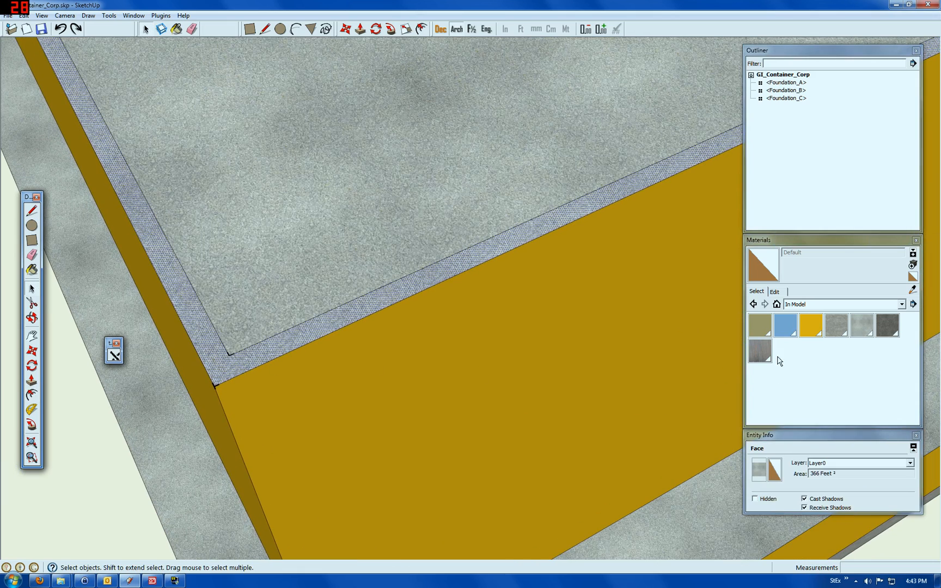
pyautogui.click(809, 324)
pyautogui.click(269, 341)
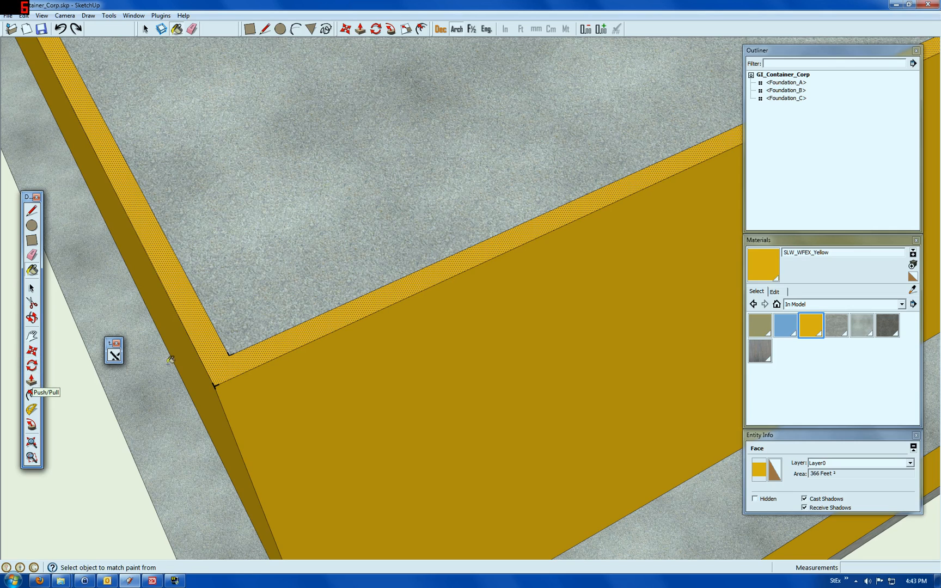
# Step: Push/Pull the yellow border strip up 18 inches to form the parapet and check it from the building's end
pyautogui.click(31, 381)
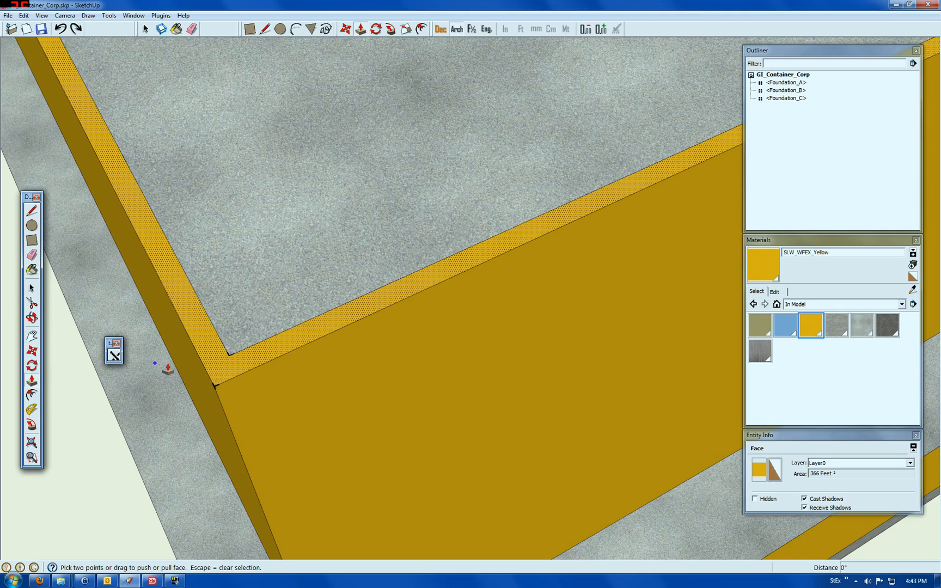
pyautogui.click(212, 363)
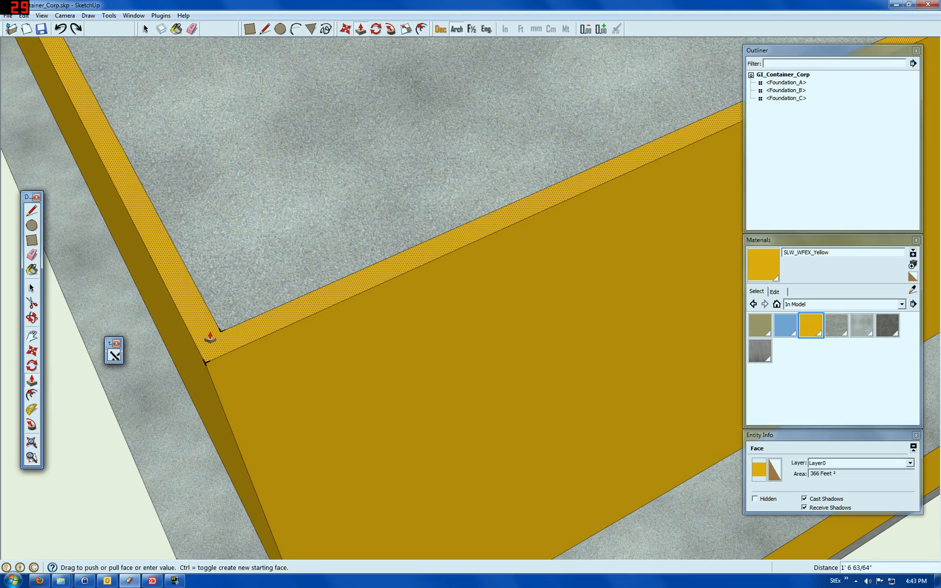
pyautogui.click(210, 339)
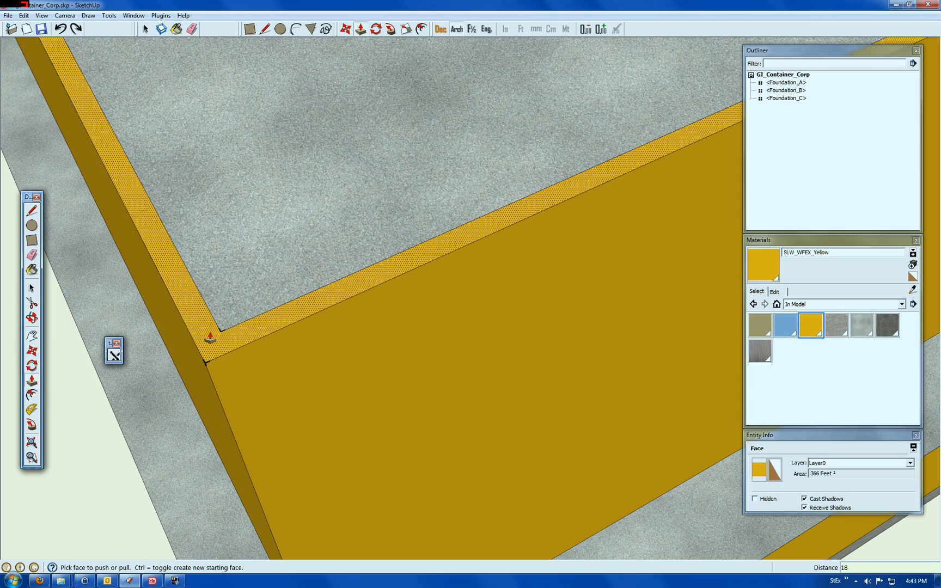
pyautogui.press('Return')
pyautogui.scroll(-5, 213, 339)
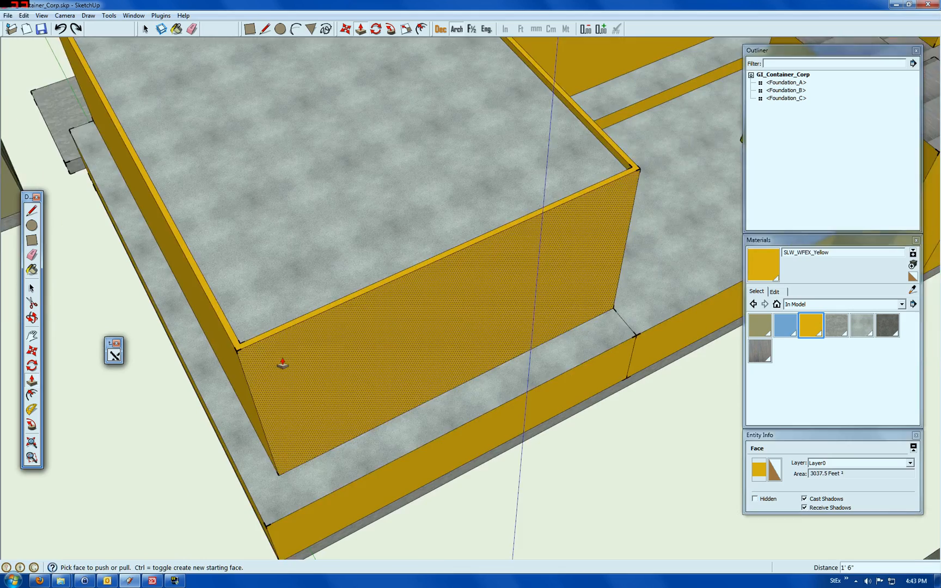
pyautogui.scroll(-5, 283, 364)
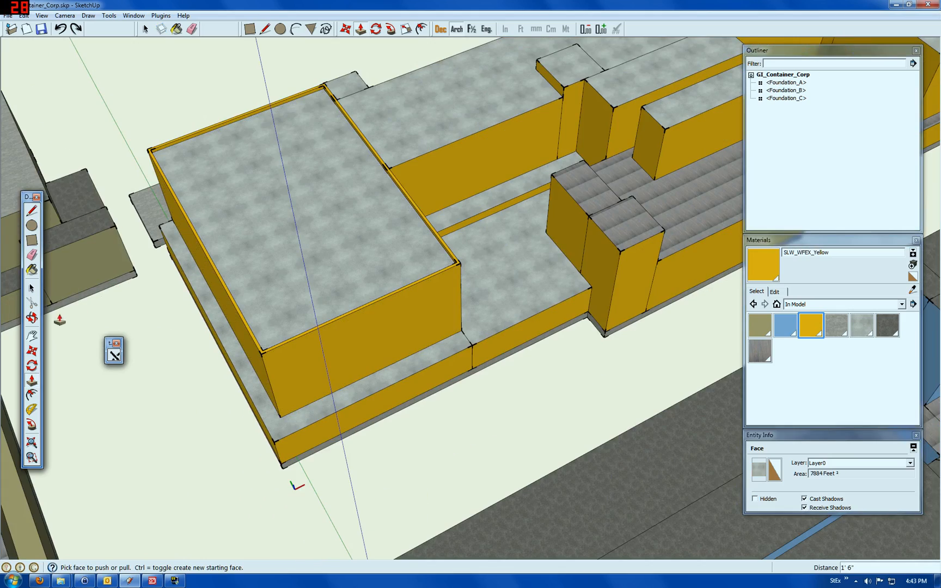
pyautogui.click(32, 321)
pyautogui.moveTo(255, 230); pyautogui.dragTo(566, 191)
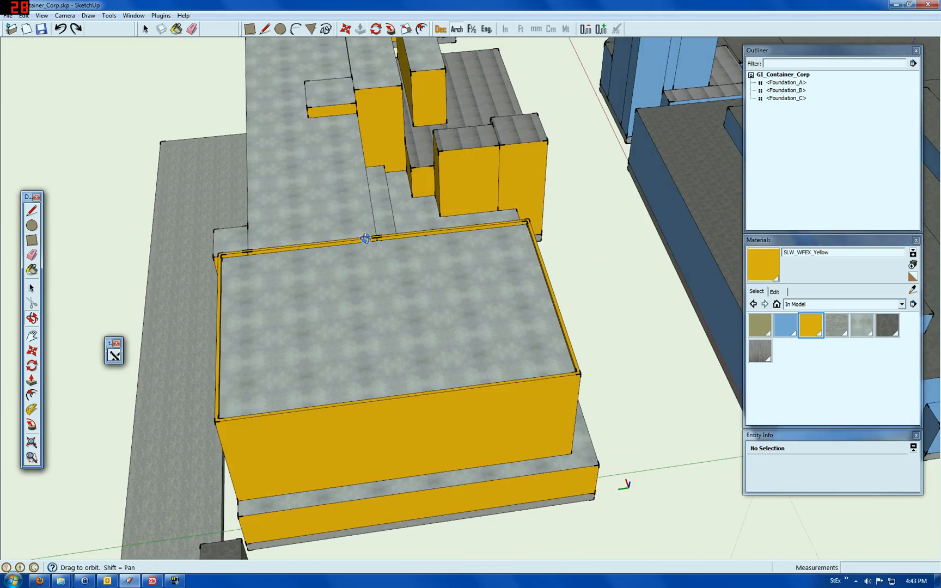
# Step: Erase the two stray short edges crossing the inner face of the parapet beside the adjoining roofs
pyautogui.scroll(5, 365, 238)
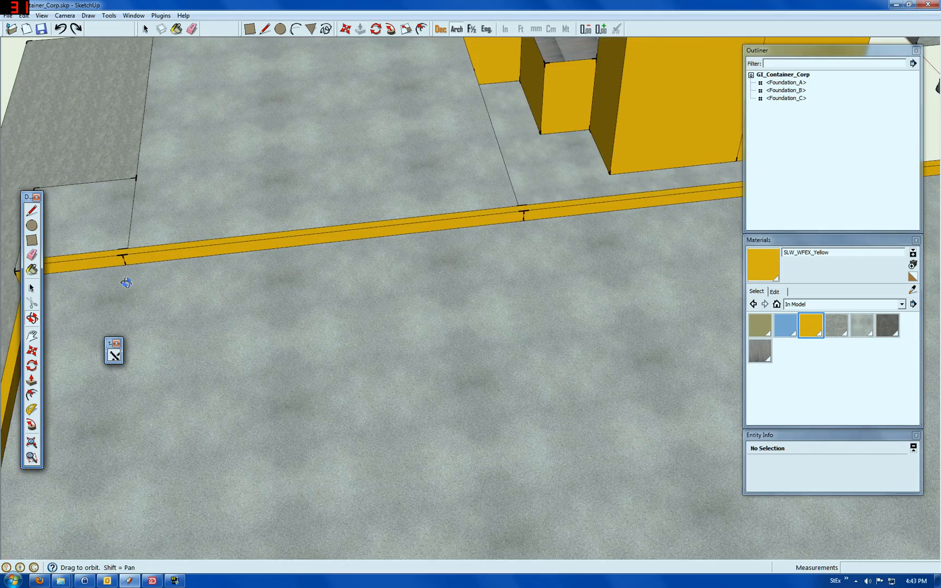
pyautogui.click(32, 254)
pyautogui.scroll(4, 121, 254)
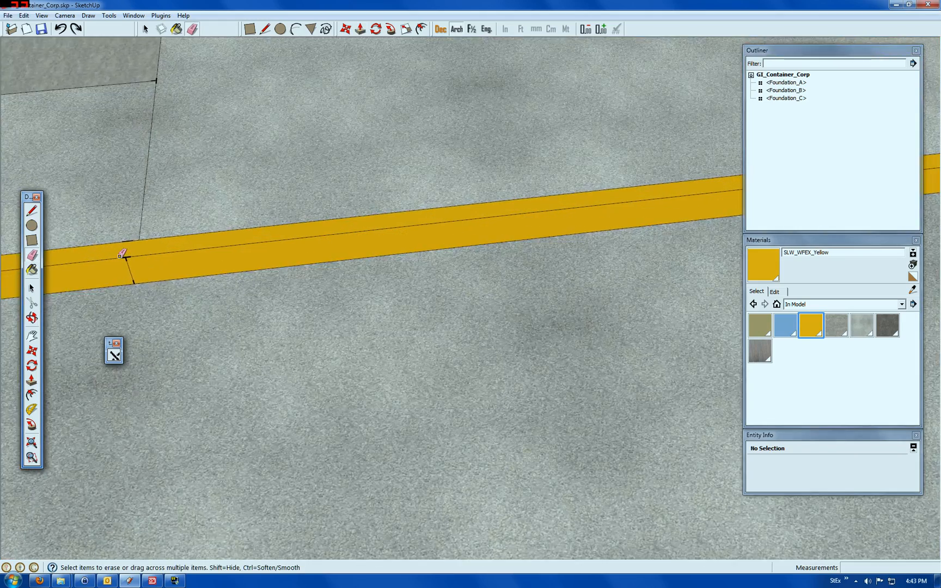
pyautogui.scroll(2, 119, 256)
pyautogui.moveTo(133, 276); pyautogui.dragTo(135, 276)
pyautogui.scroll(-6, 115, 279)
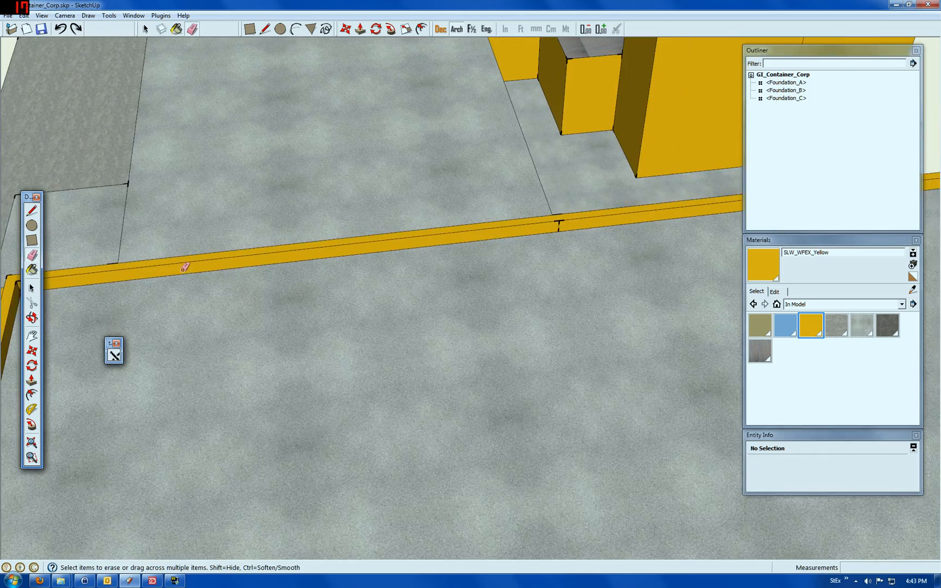
pyautogui.click(559, 226)
# Step: Erase the leftover short vertical edges on the parapet's outer face where it meets the adjoining roof's boundary lines
pyautogui.click(32, 318)
pyautogui.moveTo(252, 323); pyautogui.dragTo(716, 315)
pyautogui.scroll(-5, 446, 332)
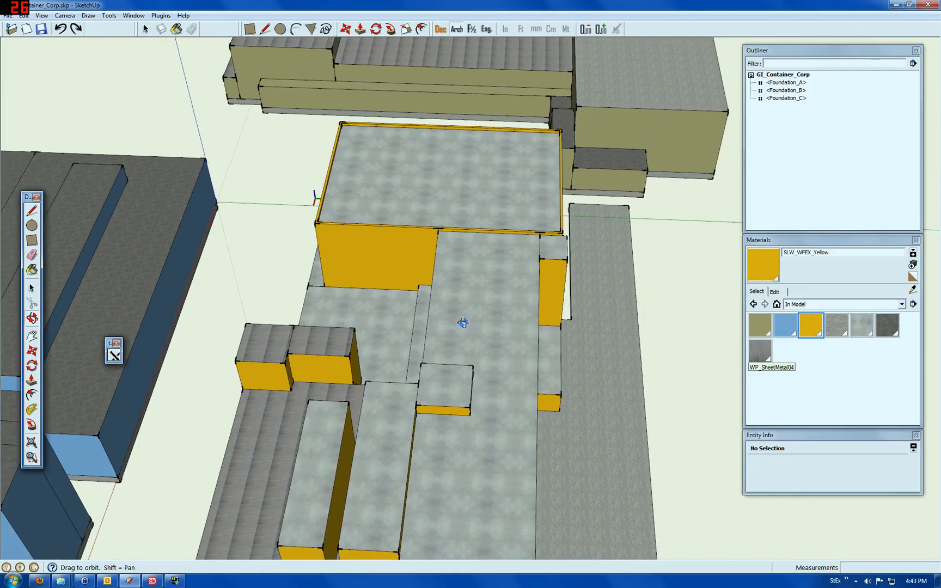
pyautogui.scroll(8, 545, 234)
pyautogui.scroll(4, 529, 221)
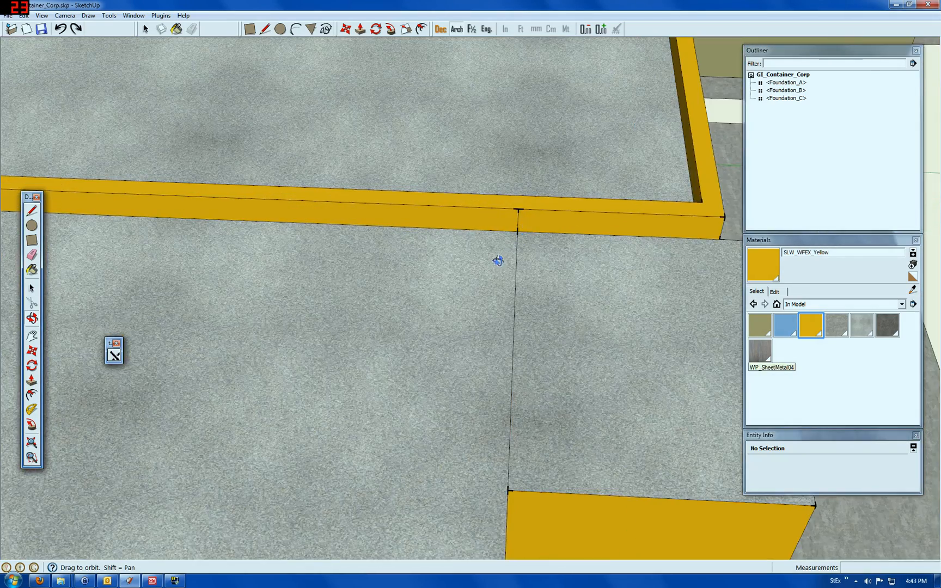
pyautogui.click(31, 254)
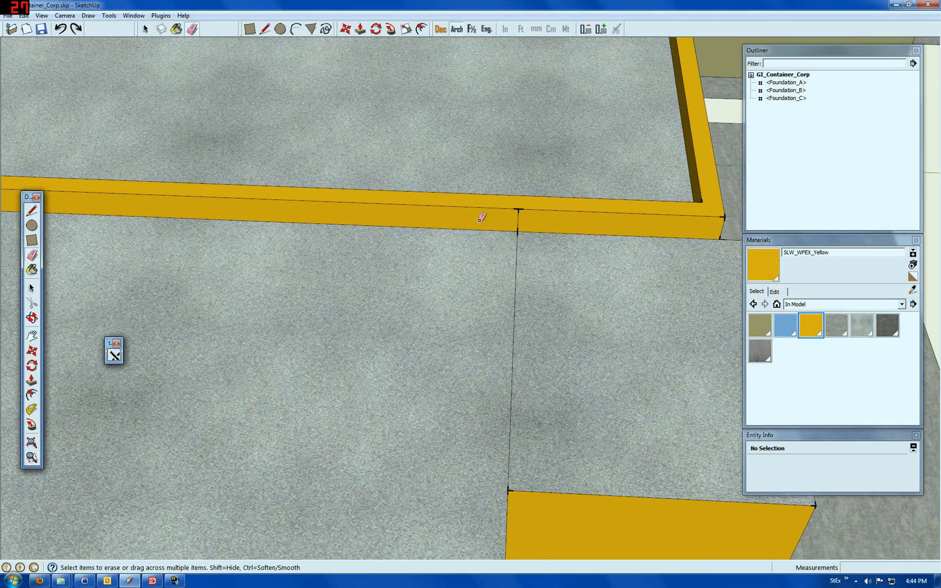
pyautogui.moveTo(613, 215); pyautogui.dragTo(524, 219, button='middle')
pyautogui.scroll(5, 353, 213)
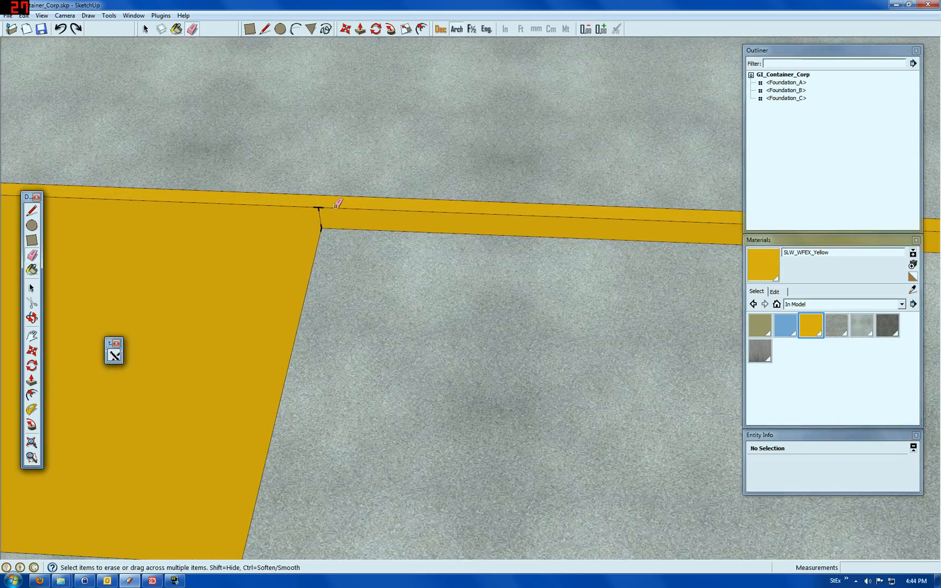
pyautogui.click(311, 226)
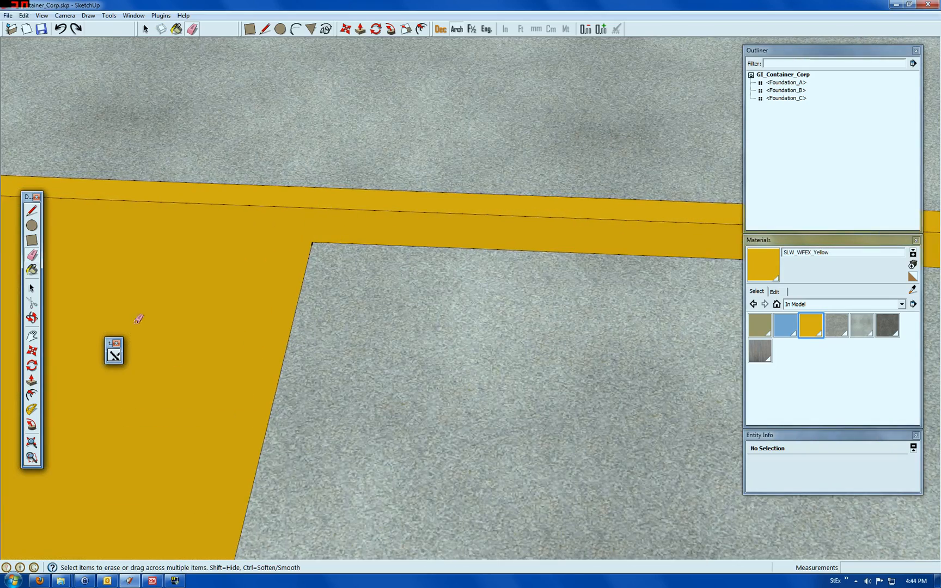
# Step: Examine the cleaned parapet and its junction with the adjoining roof and walls from several angles
pyautogui.click(31, 319)
pyautogui.moveTo(392, 304); pyautogui.dragTo(764, 317)
pyautogui.moveTo(360, 314); pyautogui.dragTo(349, 346)
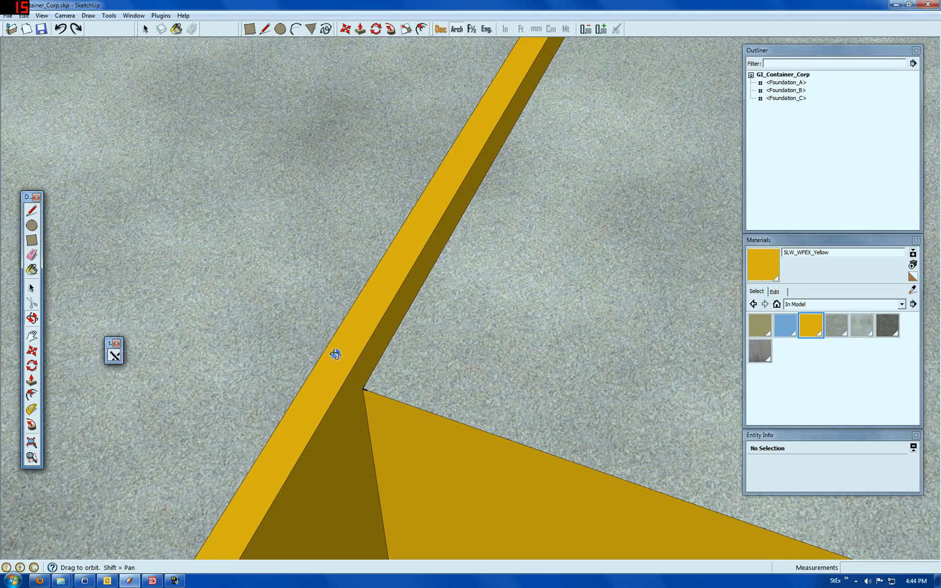
pyautogui.scroll(-7, 455, 226)
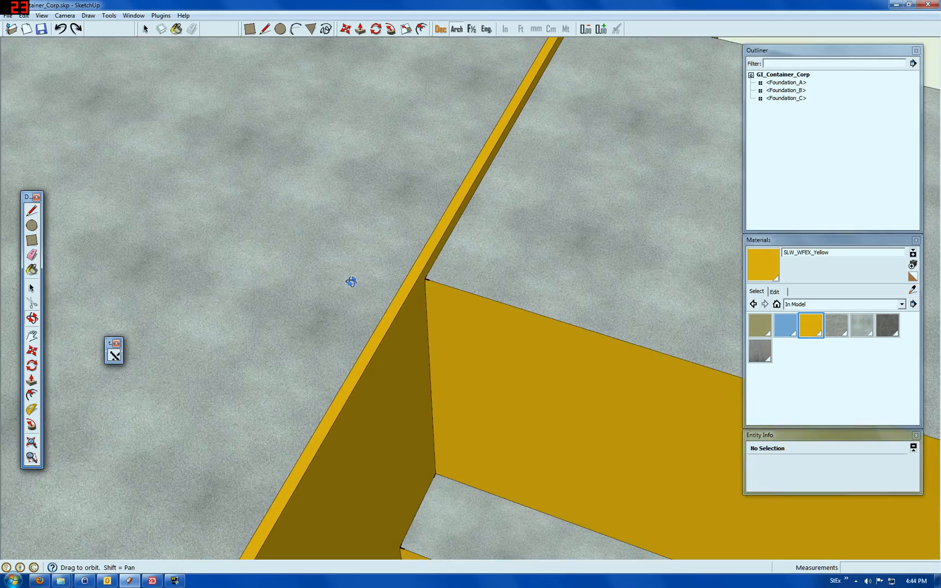
pyautogui.moveTo(351, 282); pyautogui.dragTo(275, 245)
pyautogui.scroll(-1, 537, 245)
pyautogui.scroll(-5, 542, 261)
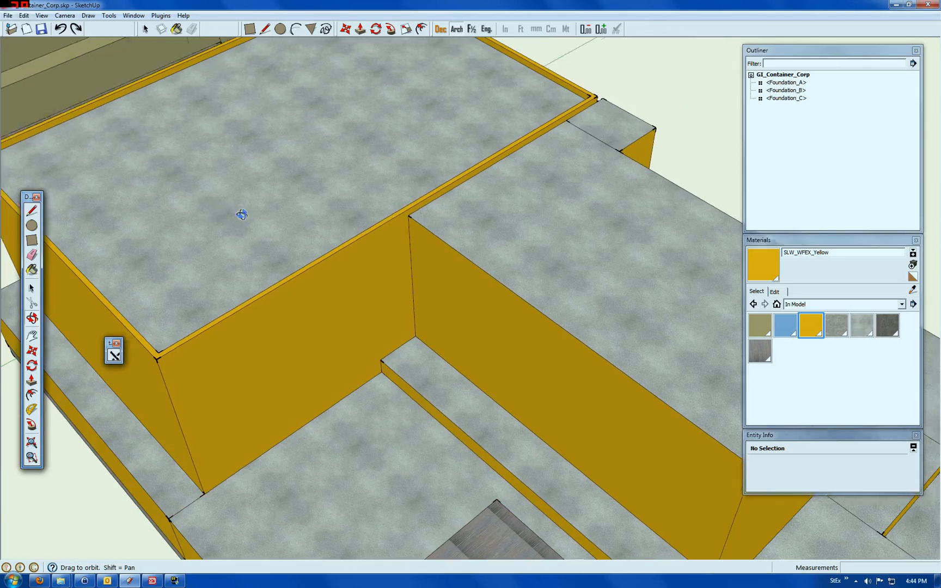